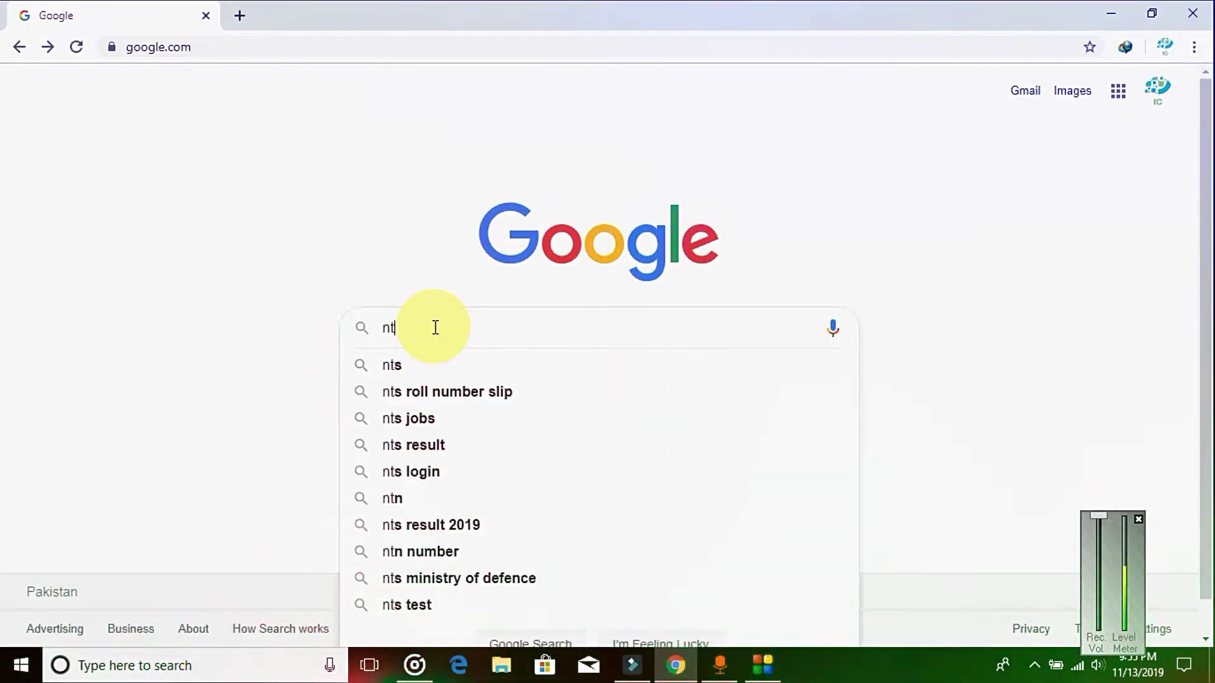
- Search Google for "nts", open the nts.org.pk website and dismiss its Important Announcements notice
type("s")
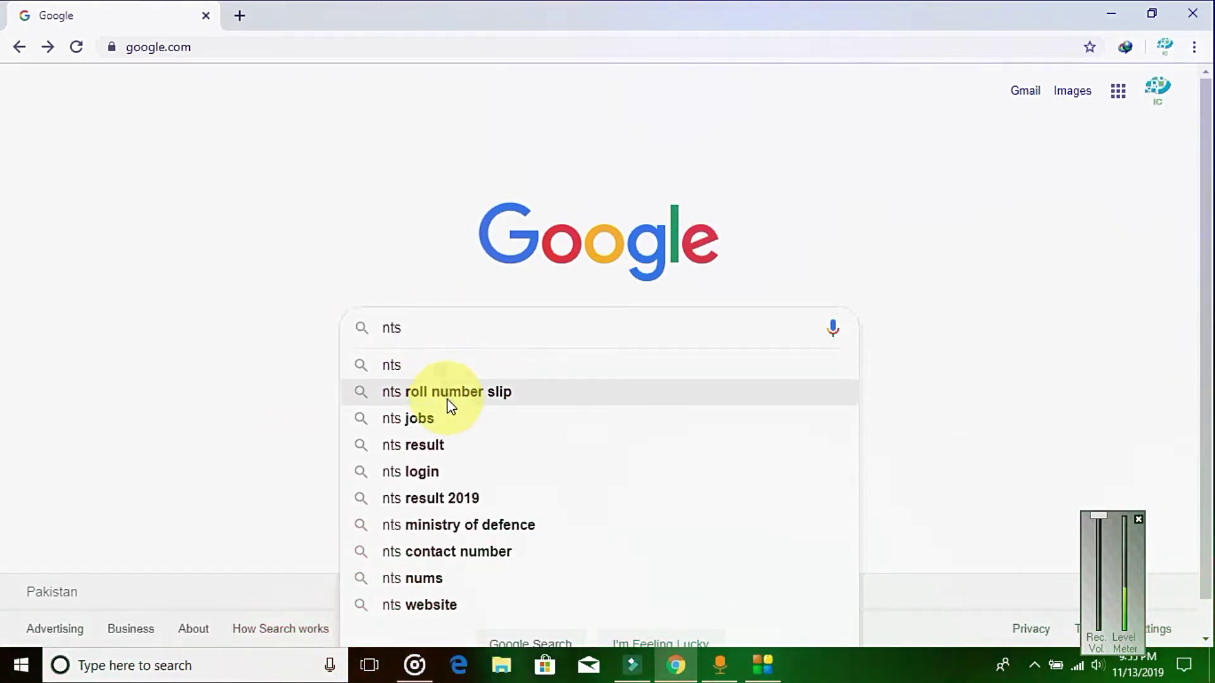
left_click(385, 355)
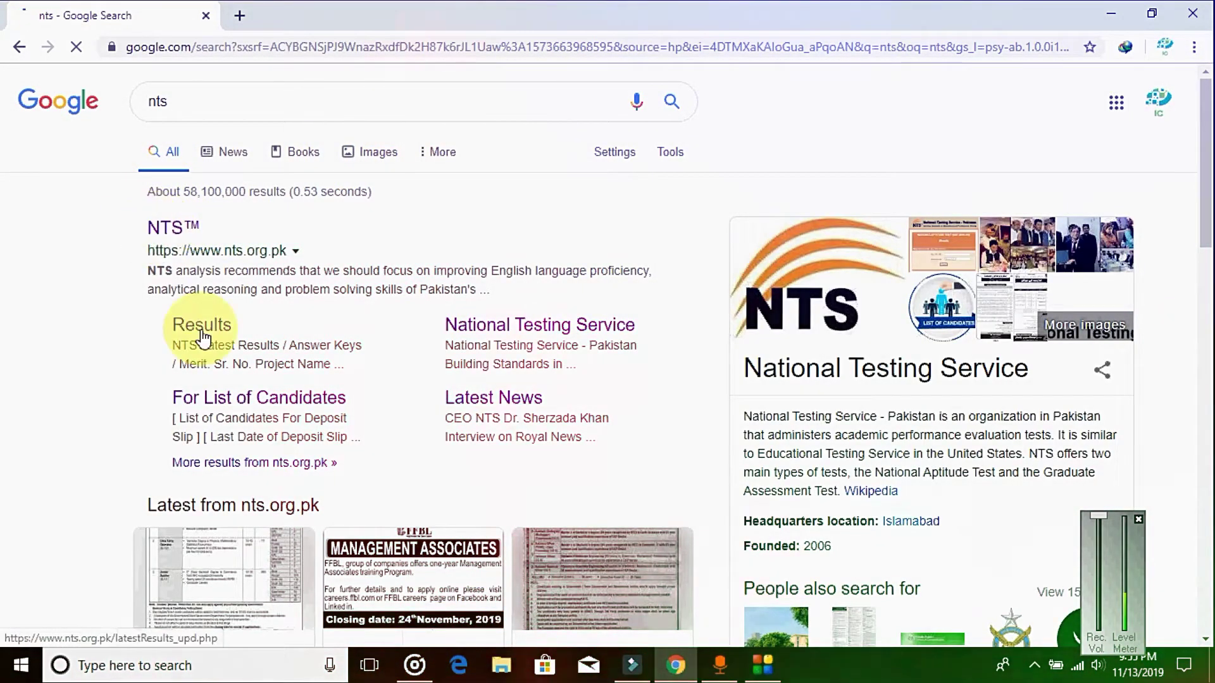
left_click(172, 236)
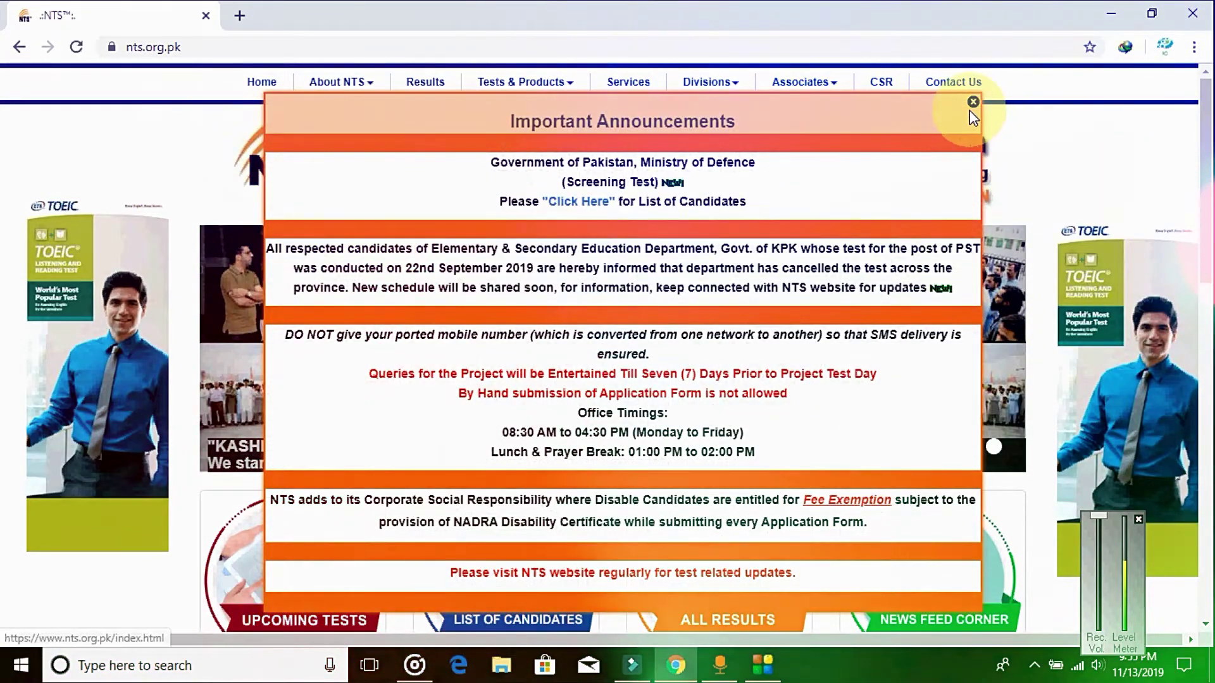
left_click(973, 102)
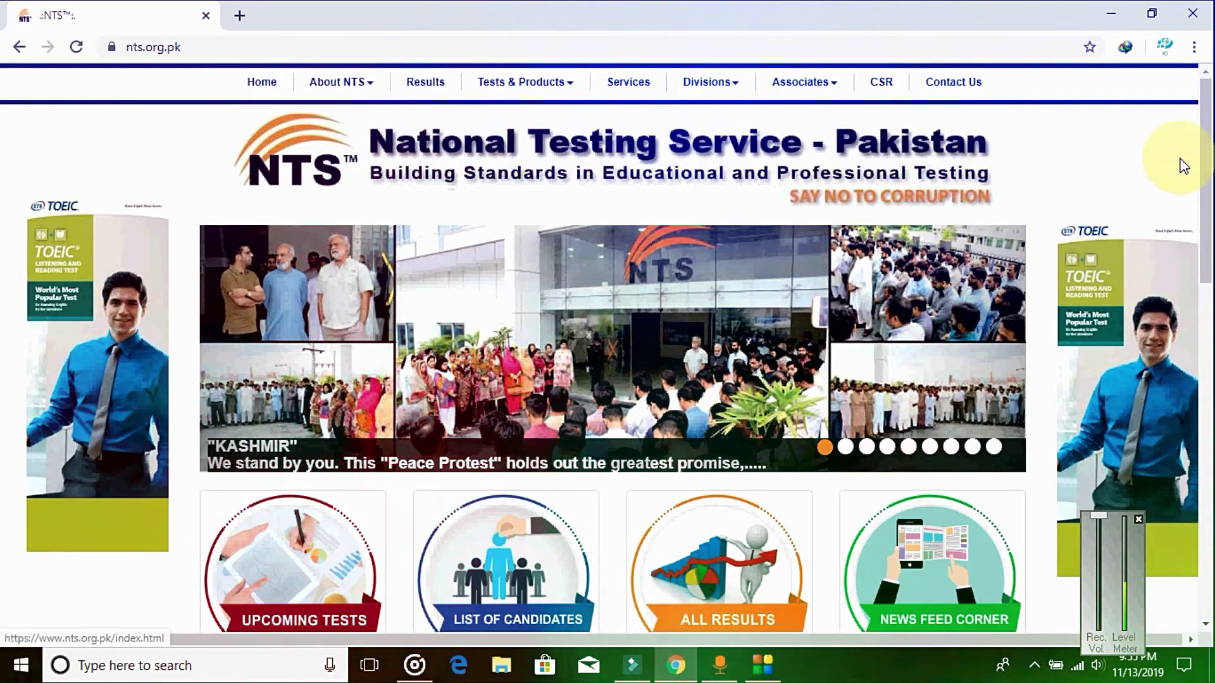
- Open the List of Candidates page from the NTS home page and dismiss its announcement notice
scroll(1209, 190, "down", 1)
scroll(1202, 215, "down", 5)
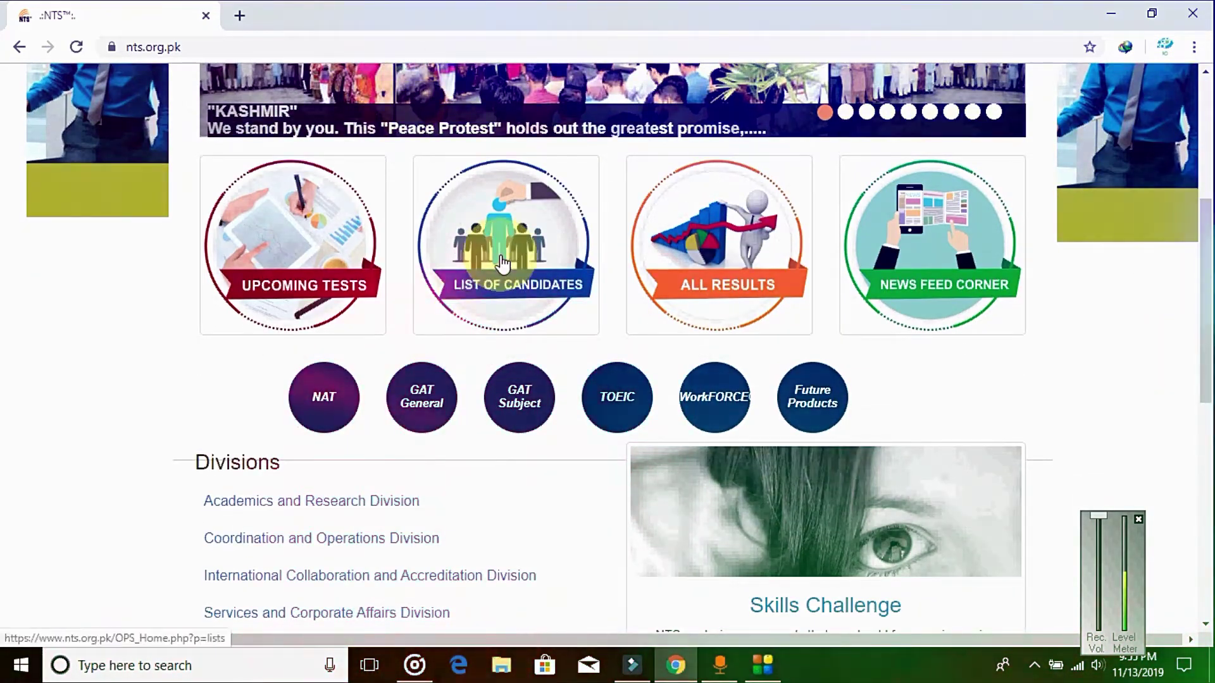
left_click(501, 259)
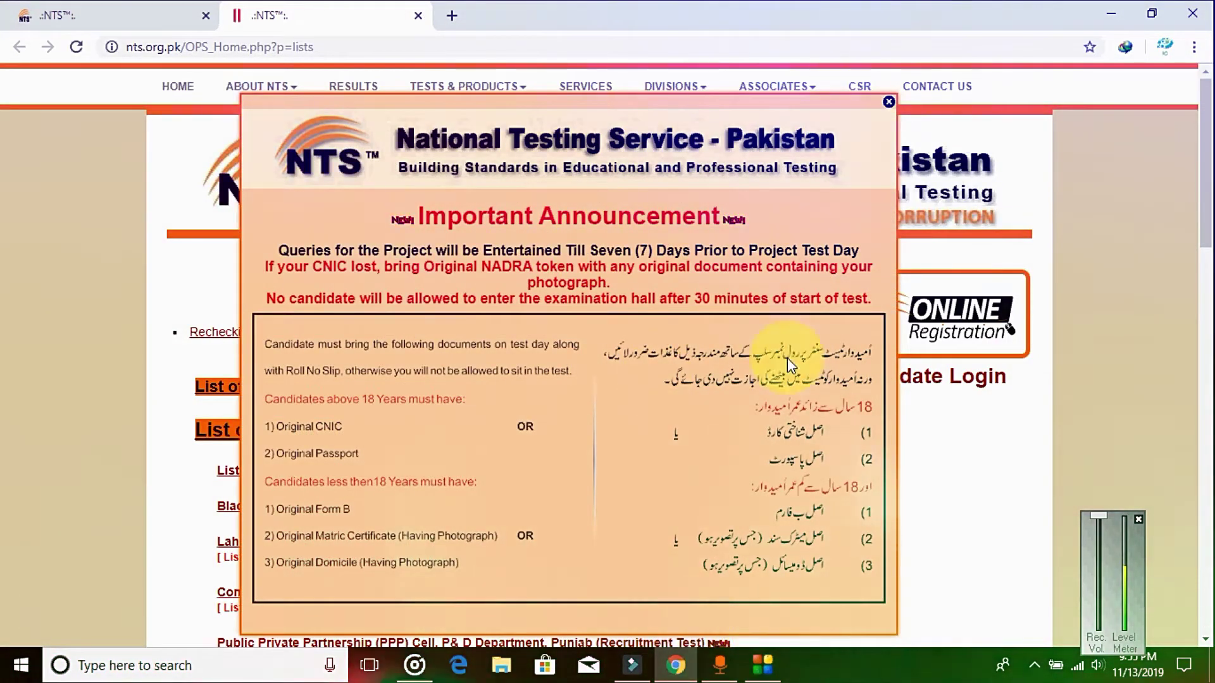
left_click(889, 103)
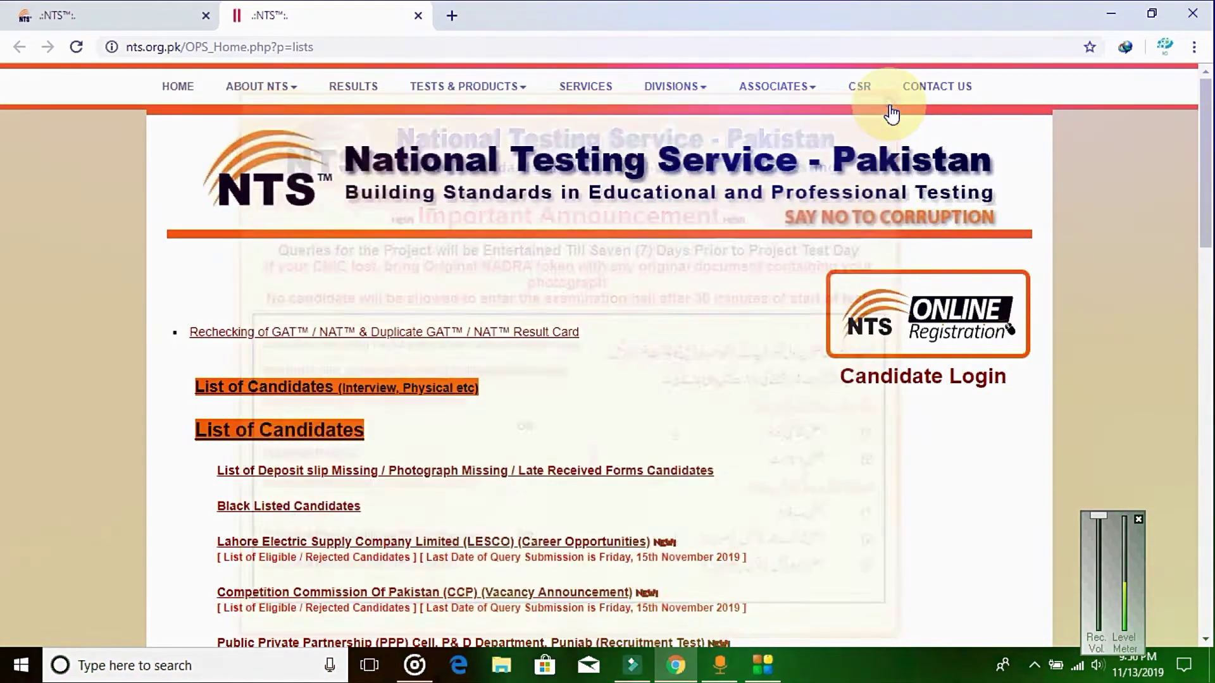
- Find the Gujranwala Electric Power Company Limited (GEPCO) Recruitment Test in the list of candidates and open its search form
left_click_drag(1212, 216, 1186, 278)
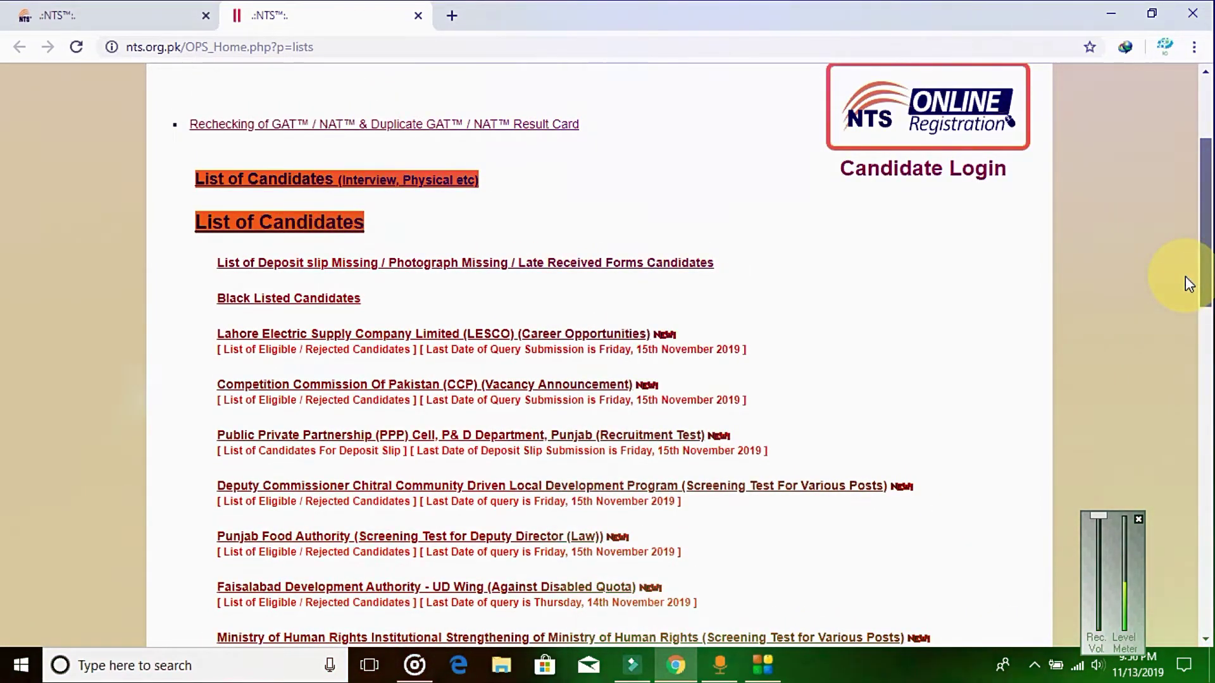
left_click_drag(1188, 284, 1188, 292)
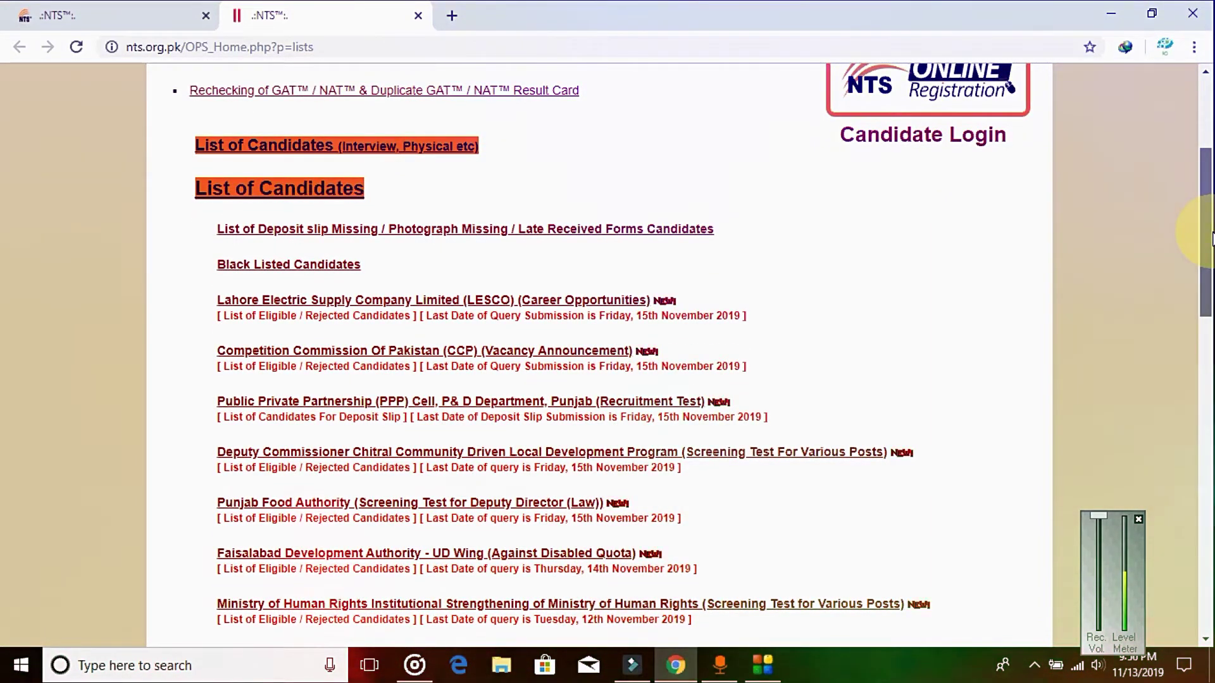
left_click_drag(1212, 239, 1210, 497)
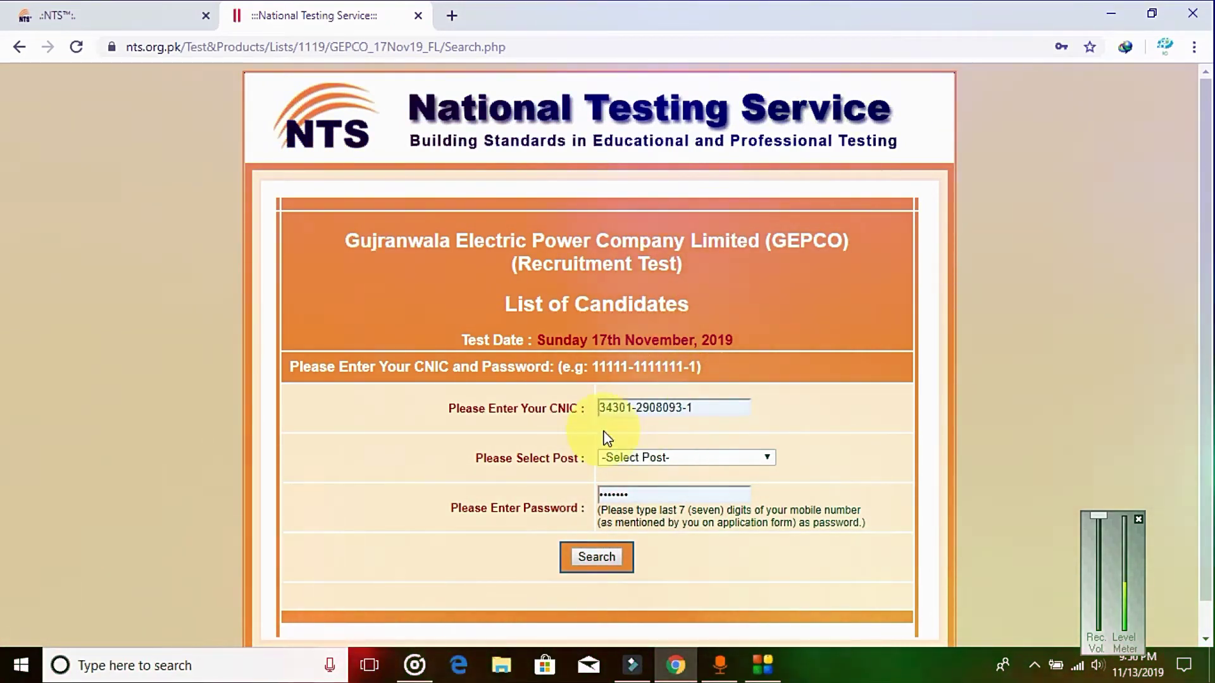
- Reload the GEPCO search form and remove both dashes from the prefilled CNIC number
left_click(700, 413)
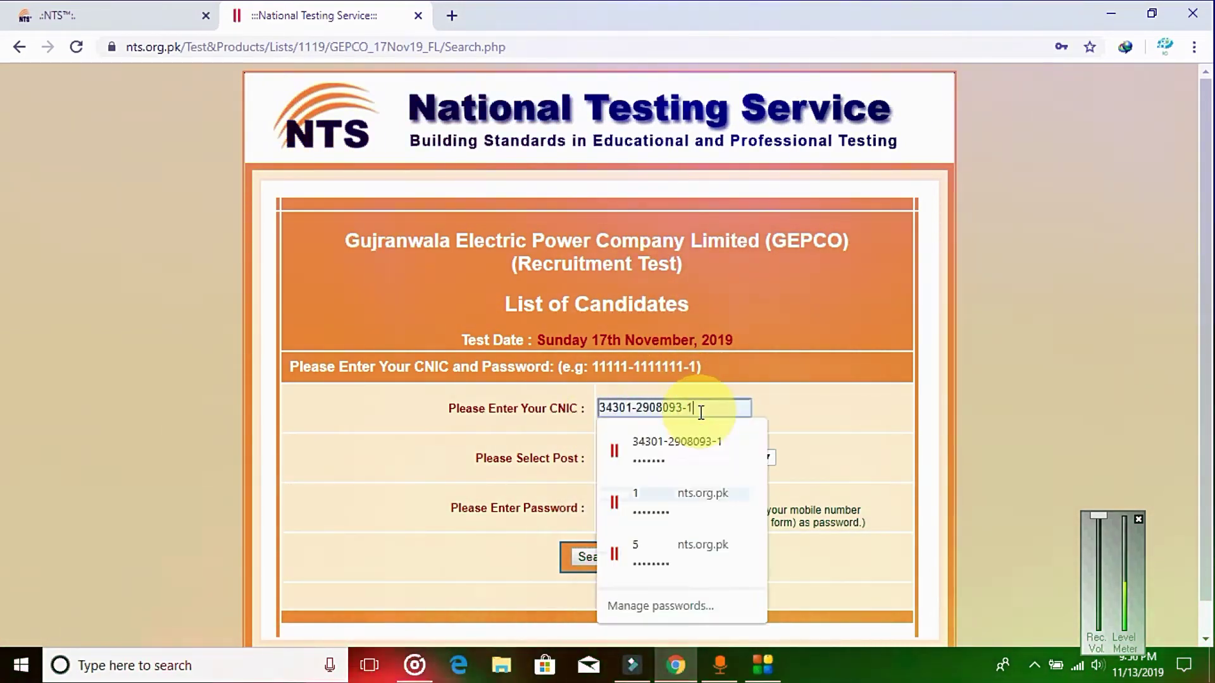
left_click(77, 49)
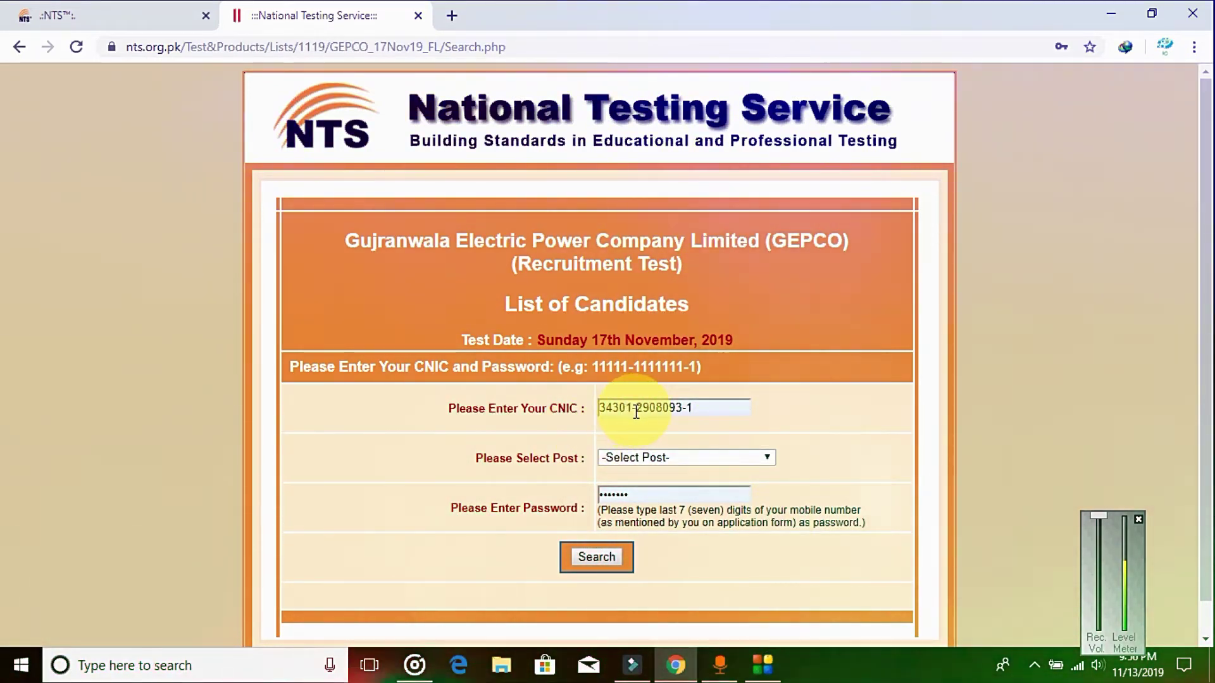
left_click(689, 407)
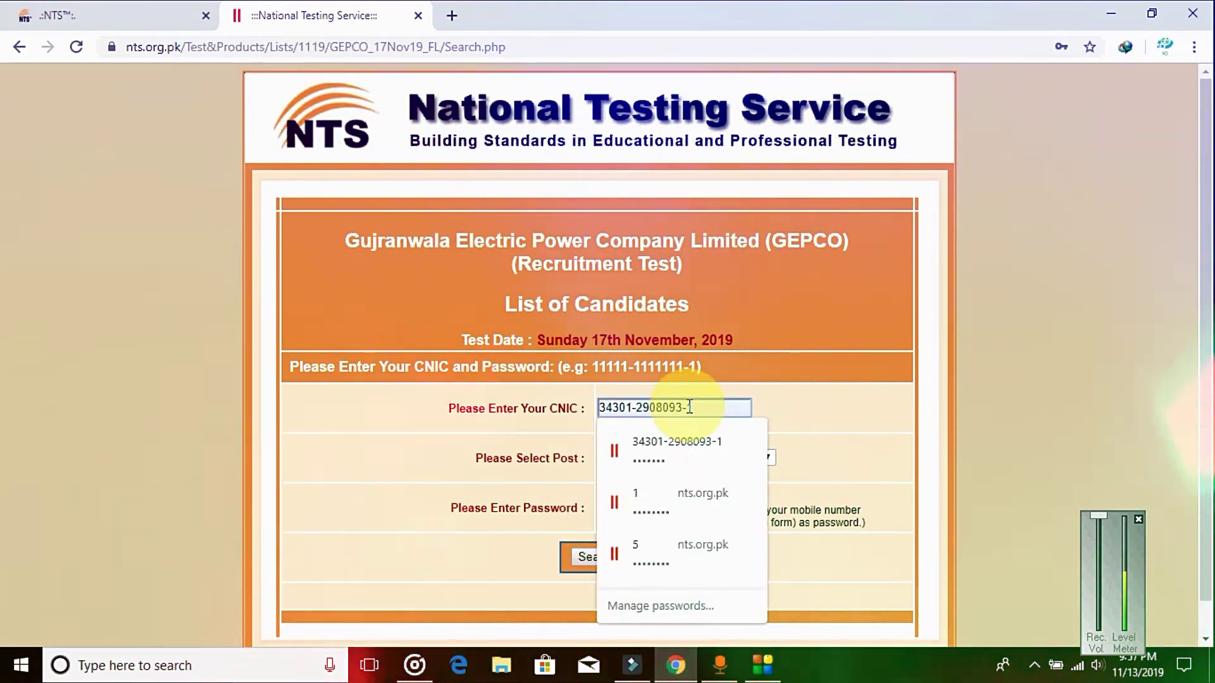
key("BackSpace")
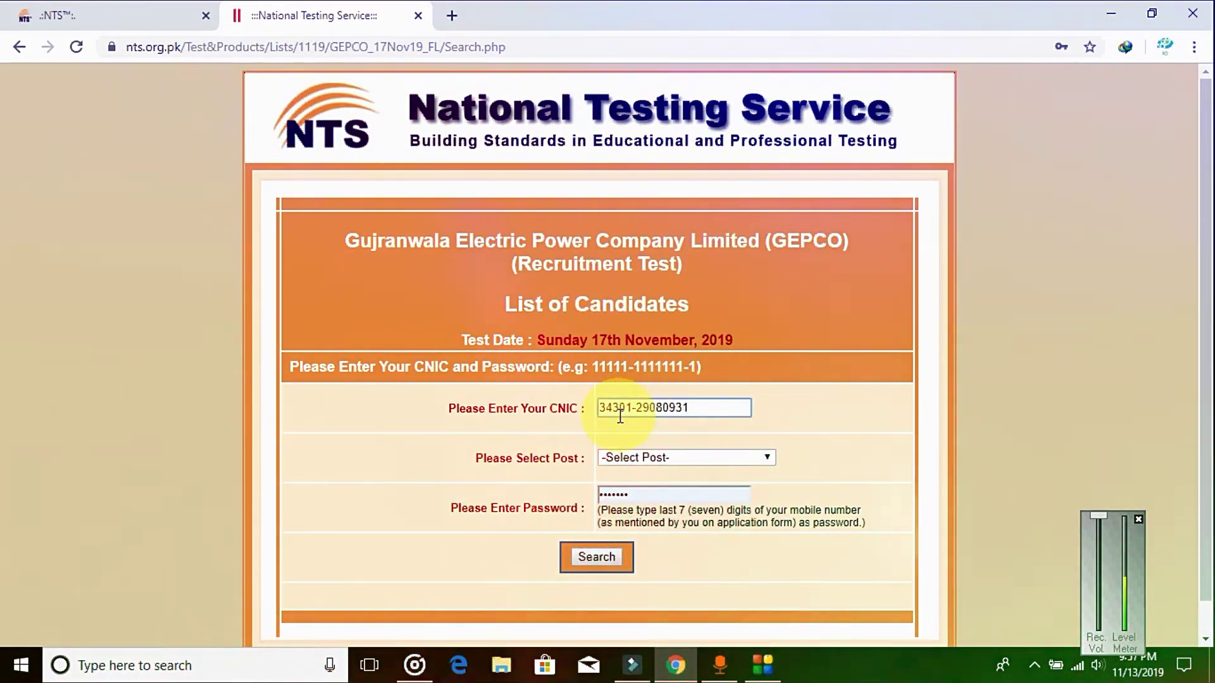
left_click(640, 407)
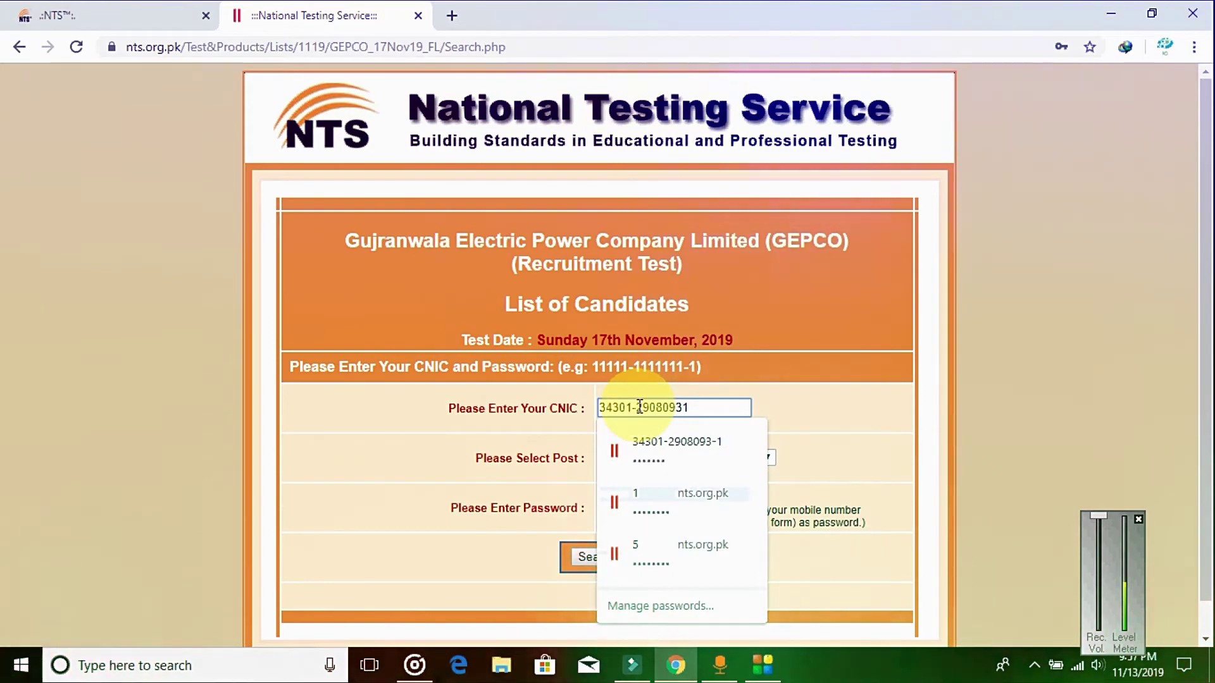
key("BackSpace")
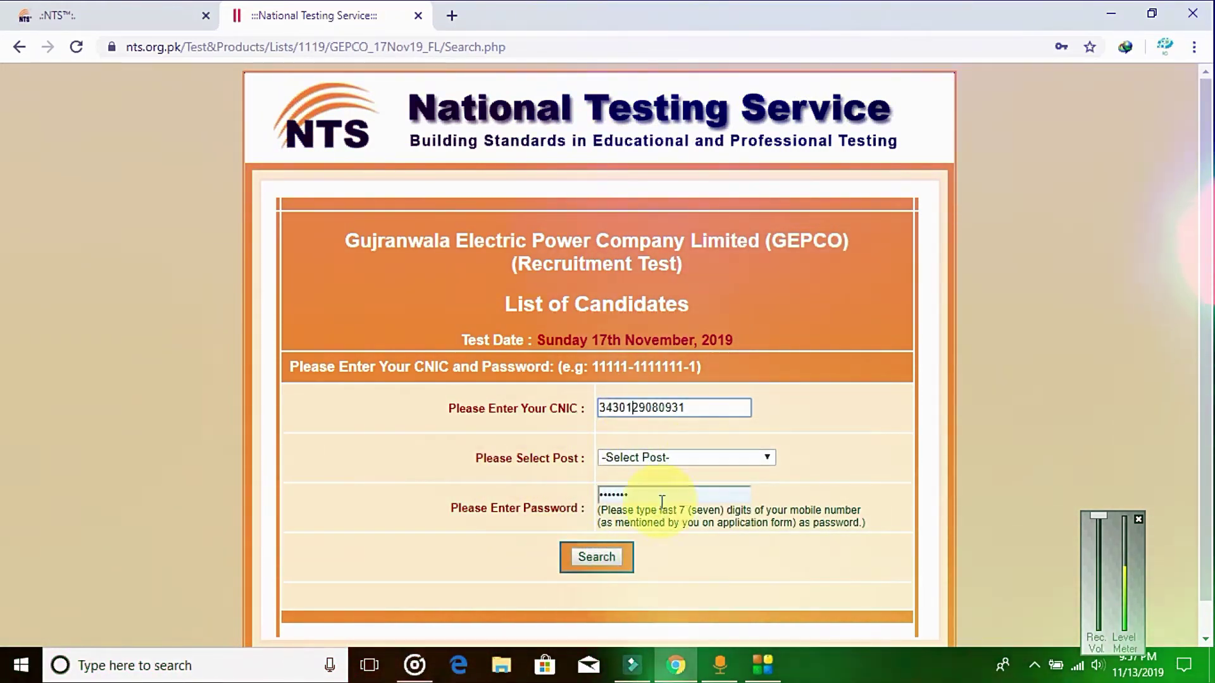
- Try to search for the candidate record with the undashed CNIC and BILL DISTRIBUTOR as the post
left_click(759, 464)
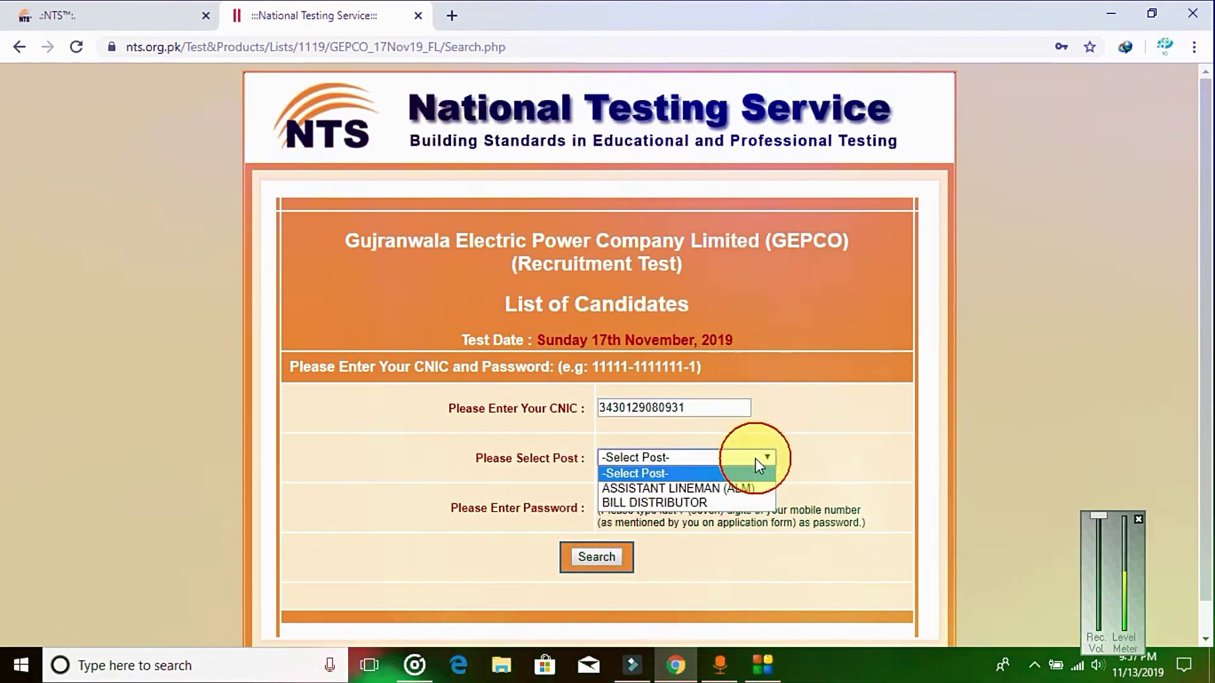
left_click(655, 501)
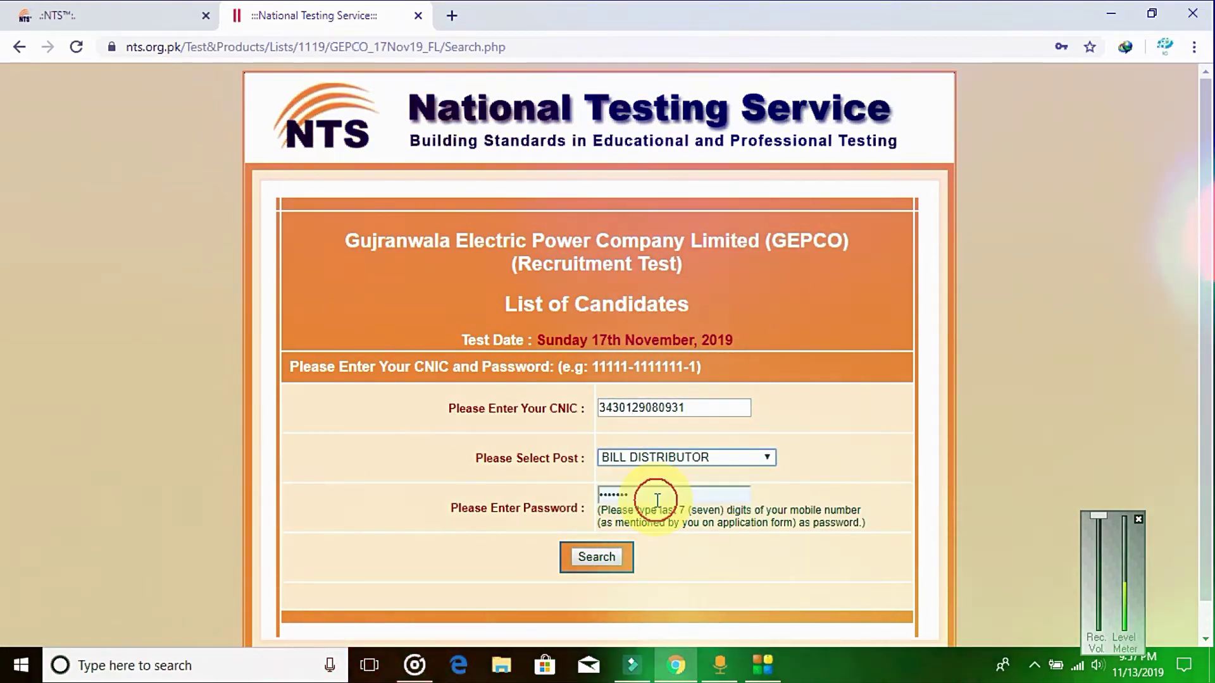
left_click(583, 555)
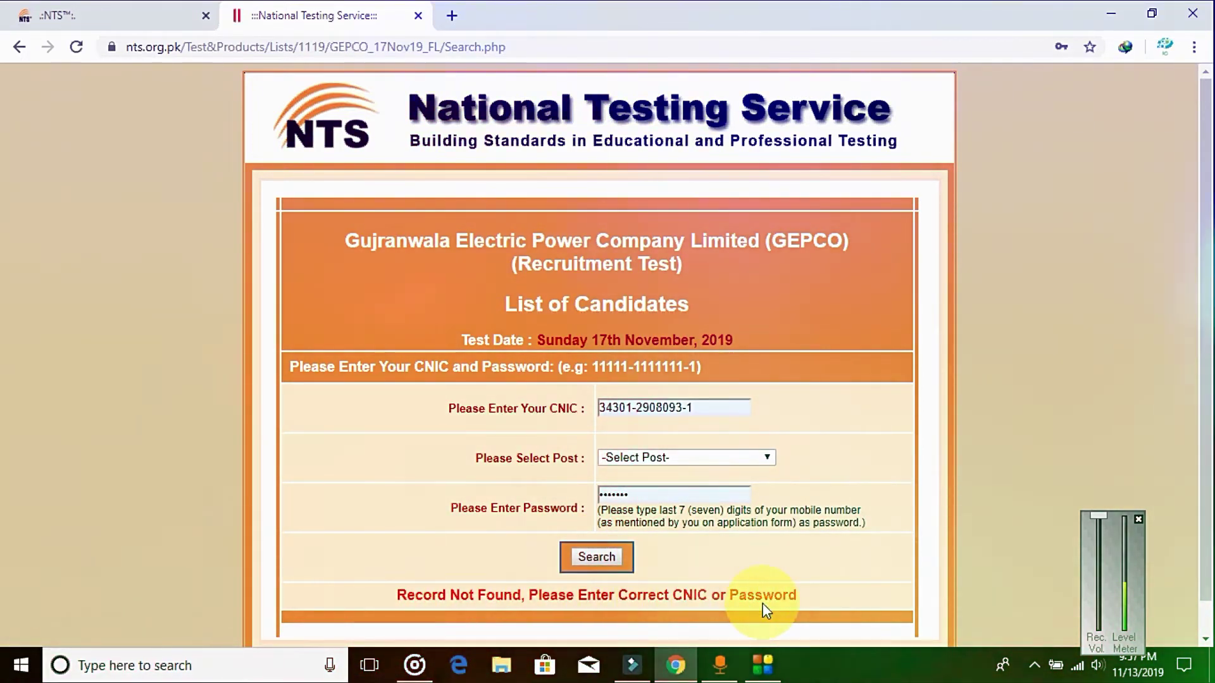
- Search for the roll number slip using the prefilled dashed CNIC, the saved password and BILL DISTRIBUTOR as the post
left_click(707, 407)
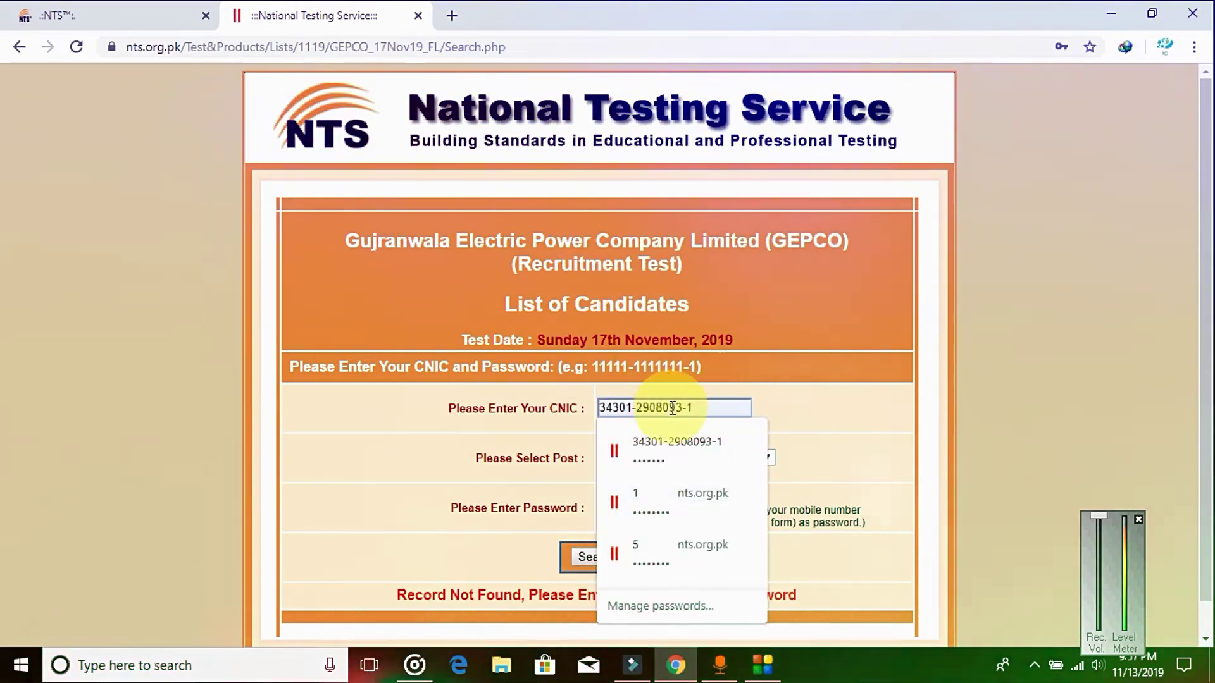
left_click(787, 409)
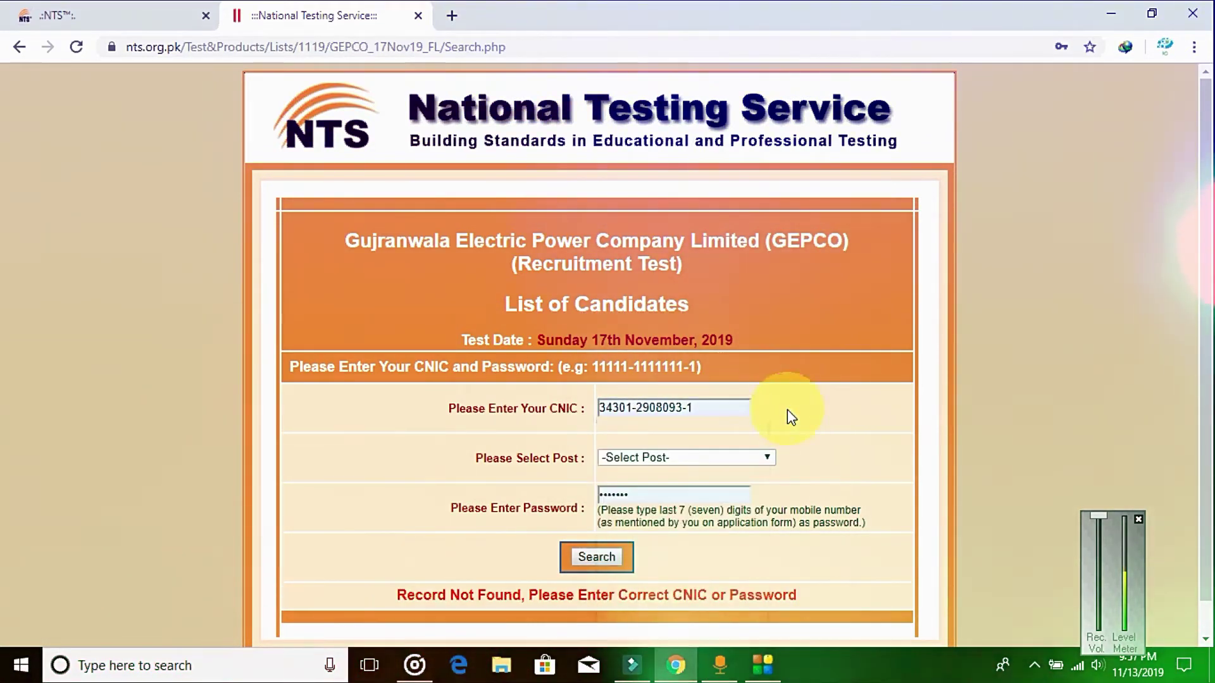
left_click(761, 456)
left_click(665, 501)
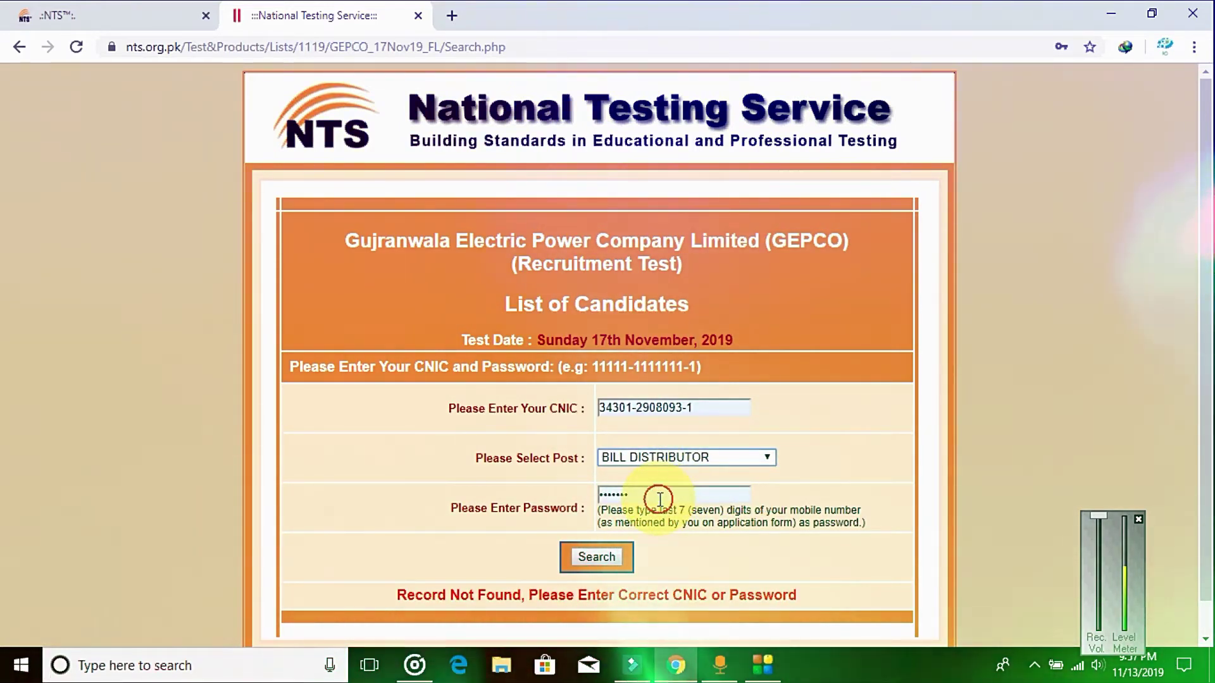
left_click(660, 500)
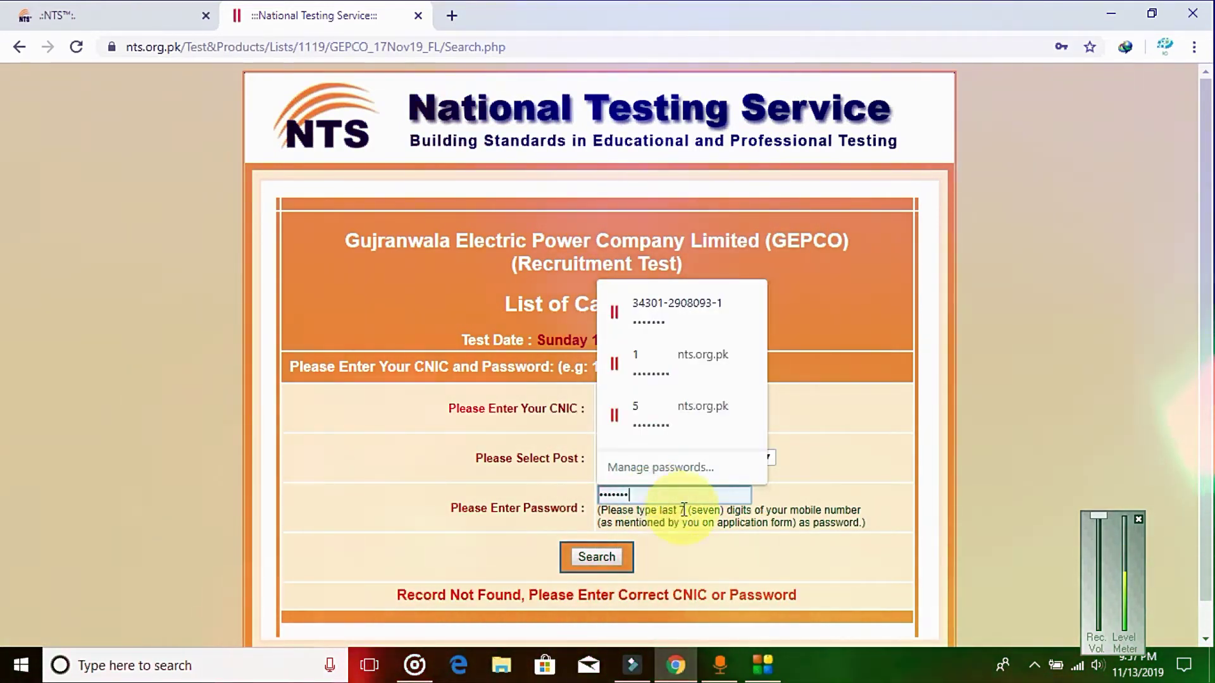
left_click(729, 516)
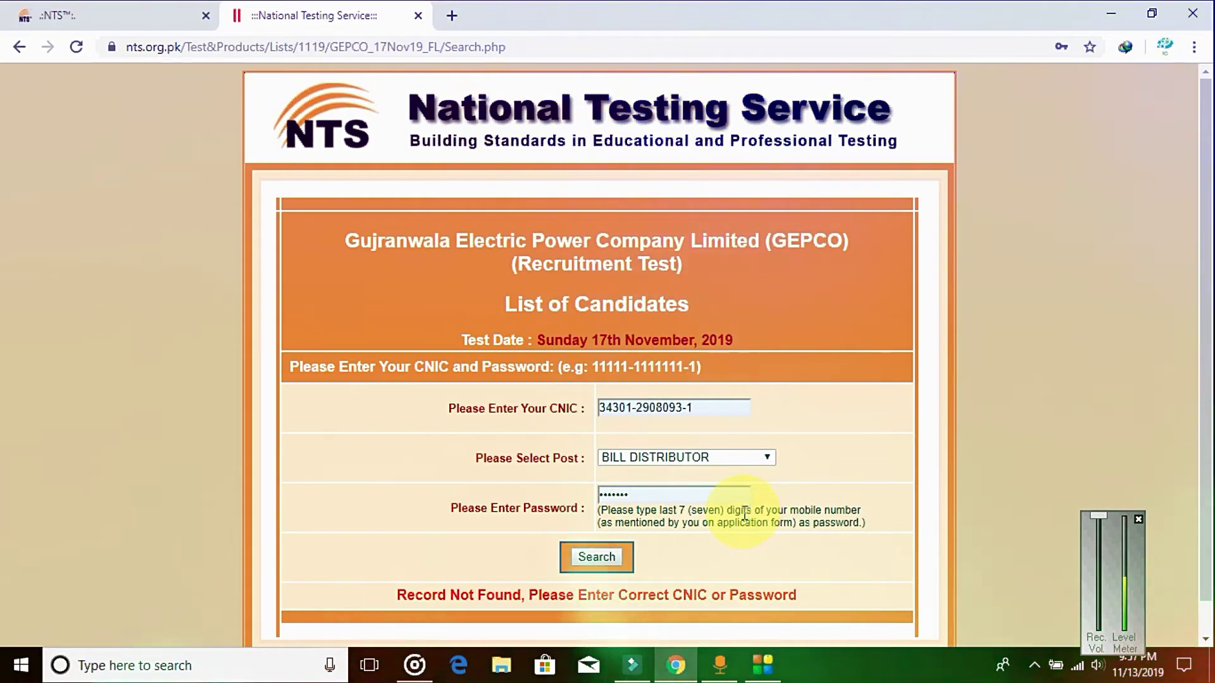
left_click(594, 556)
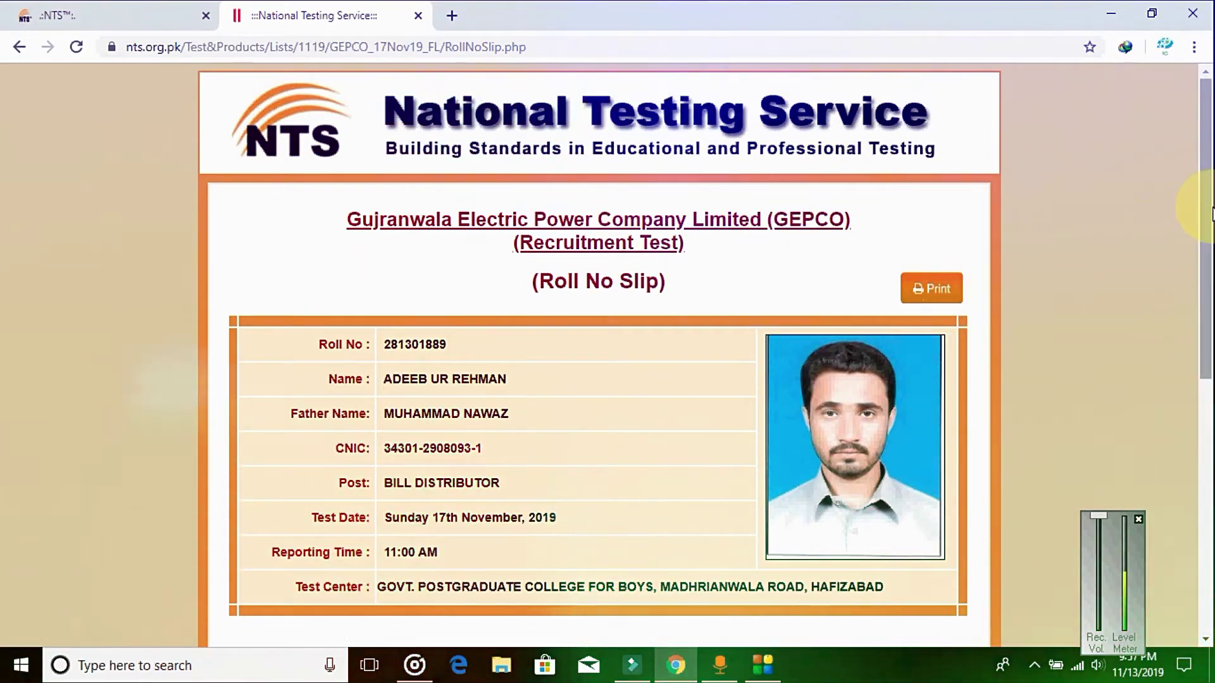
- Open the print preview of the candidate's GEPCO roll number slip
left_click_drag(1212, 214, 1212, 152)
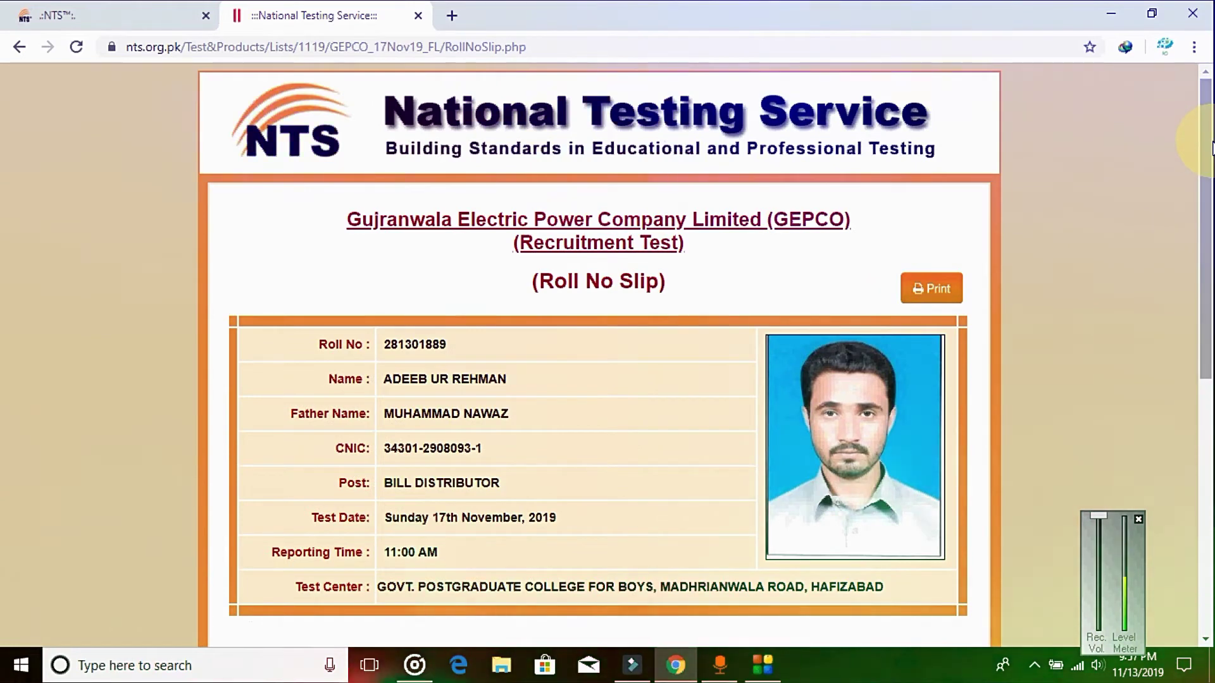
left_click(931, 291)
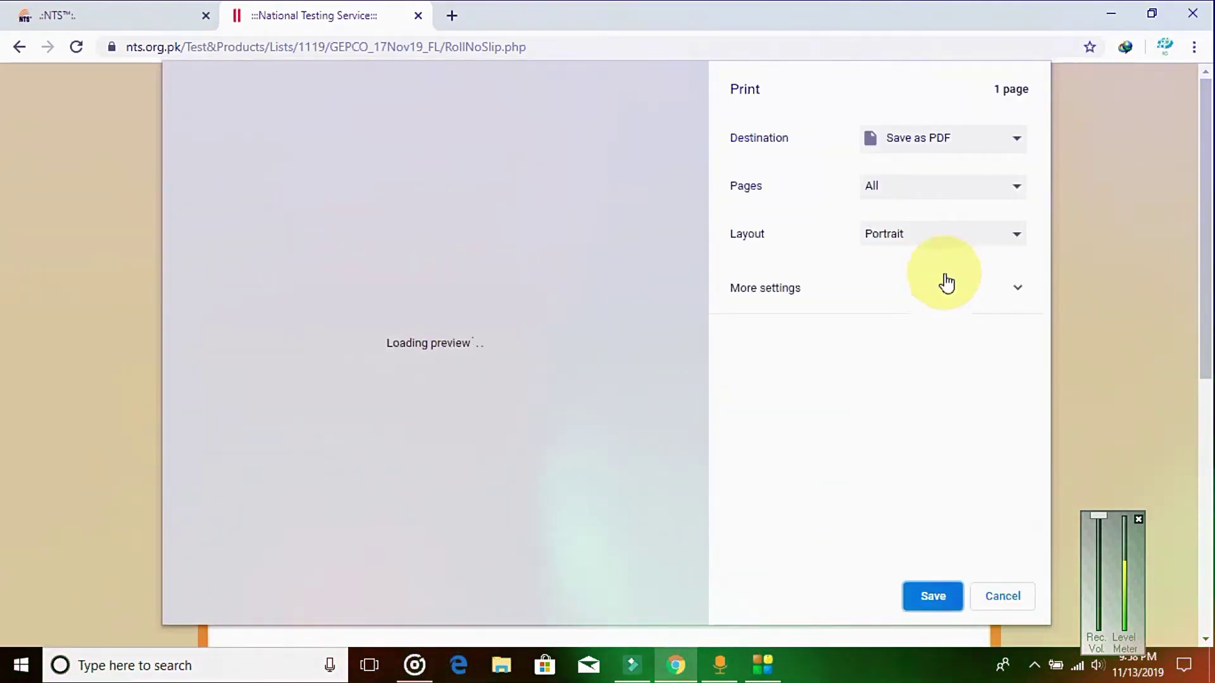
left_click(1014, 143)
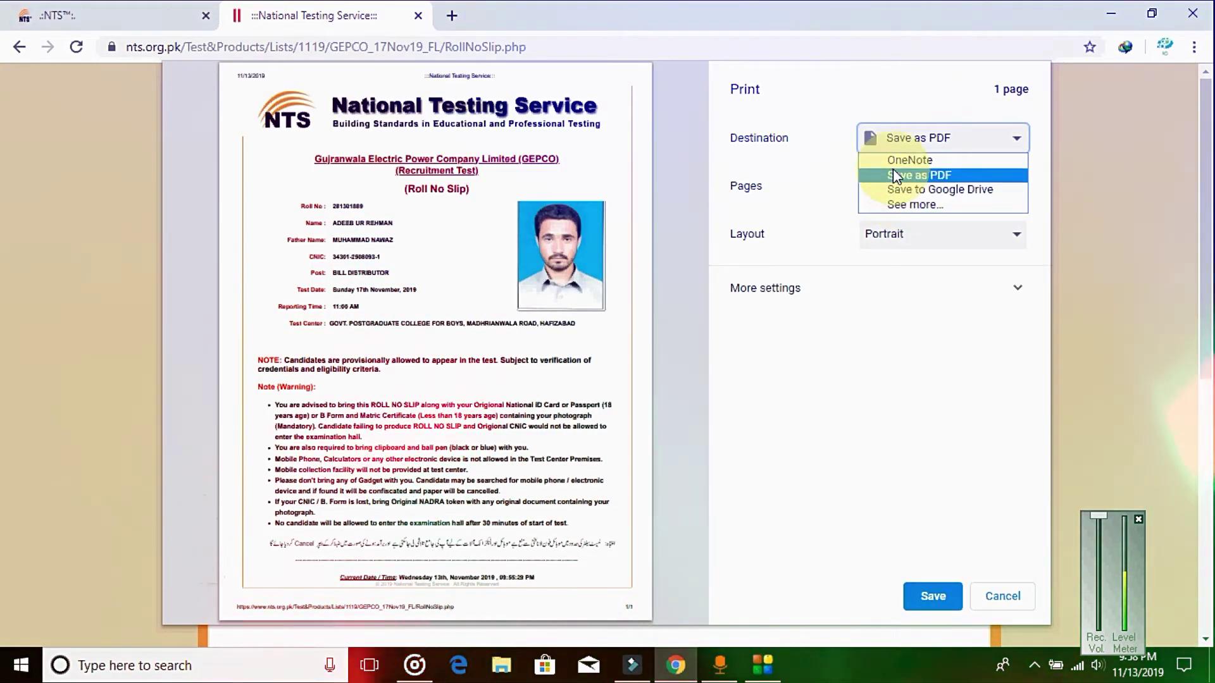
left_click(914, 209)
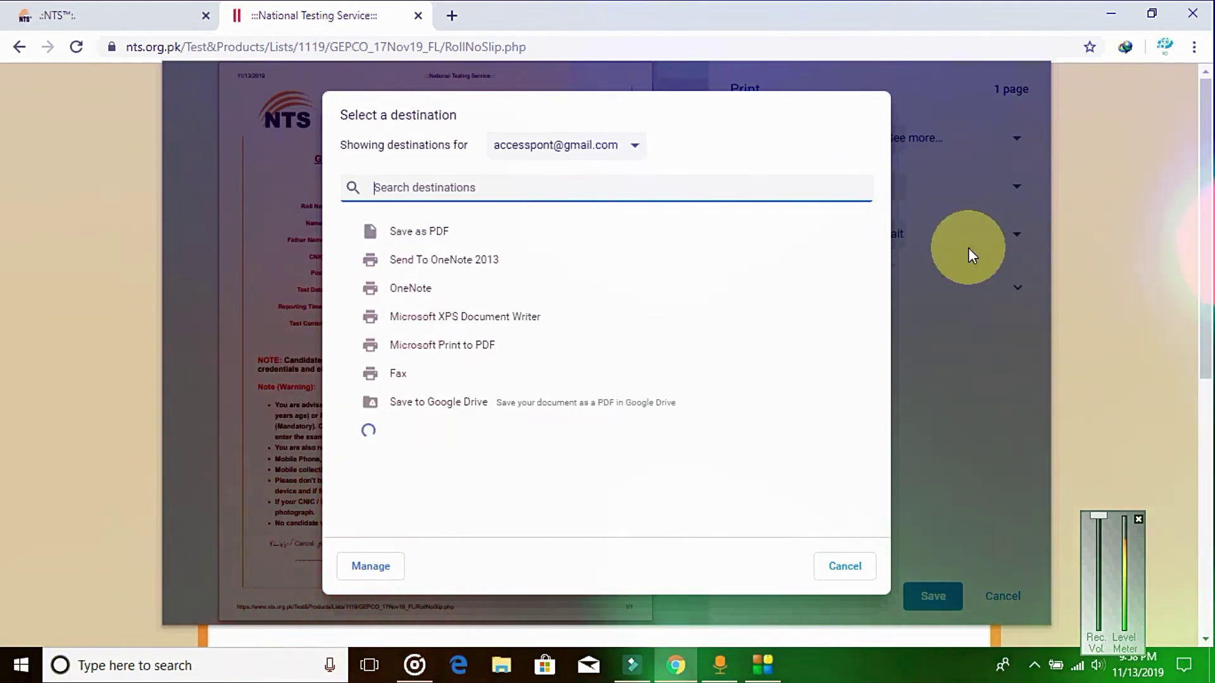
left_click(947, 302)
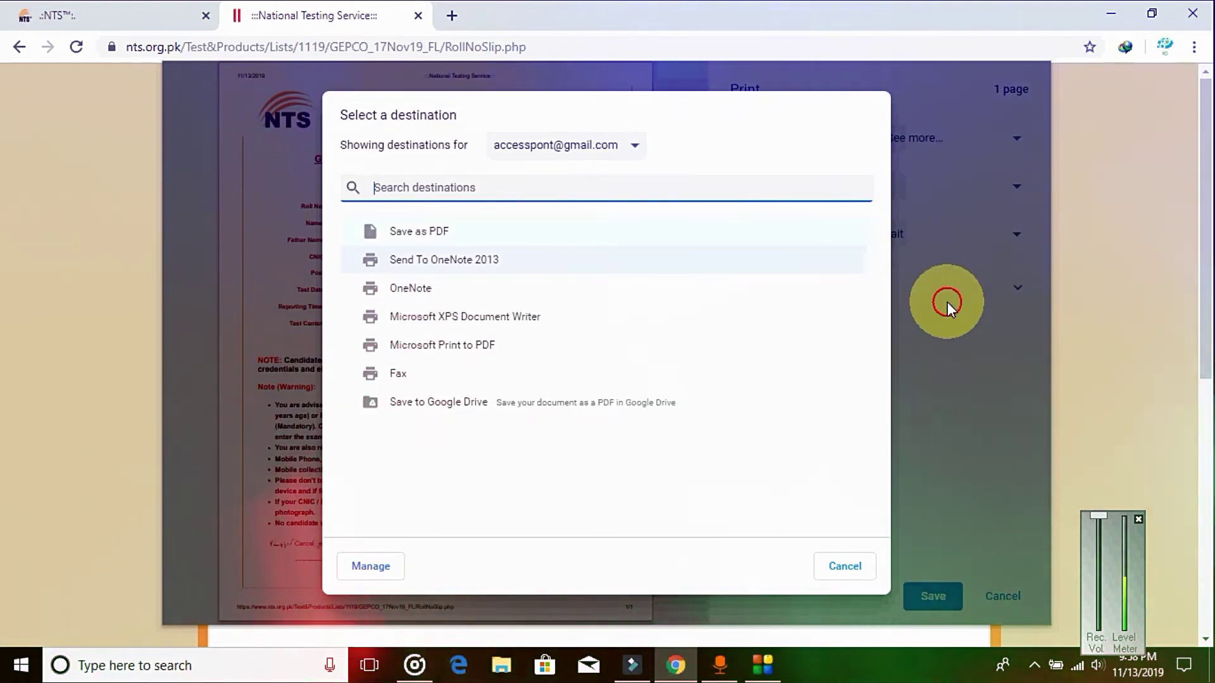
left_click(843, 567)
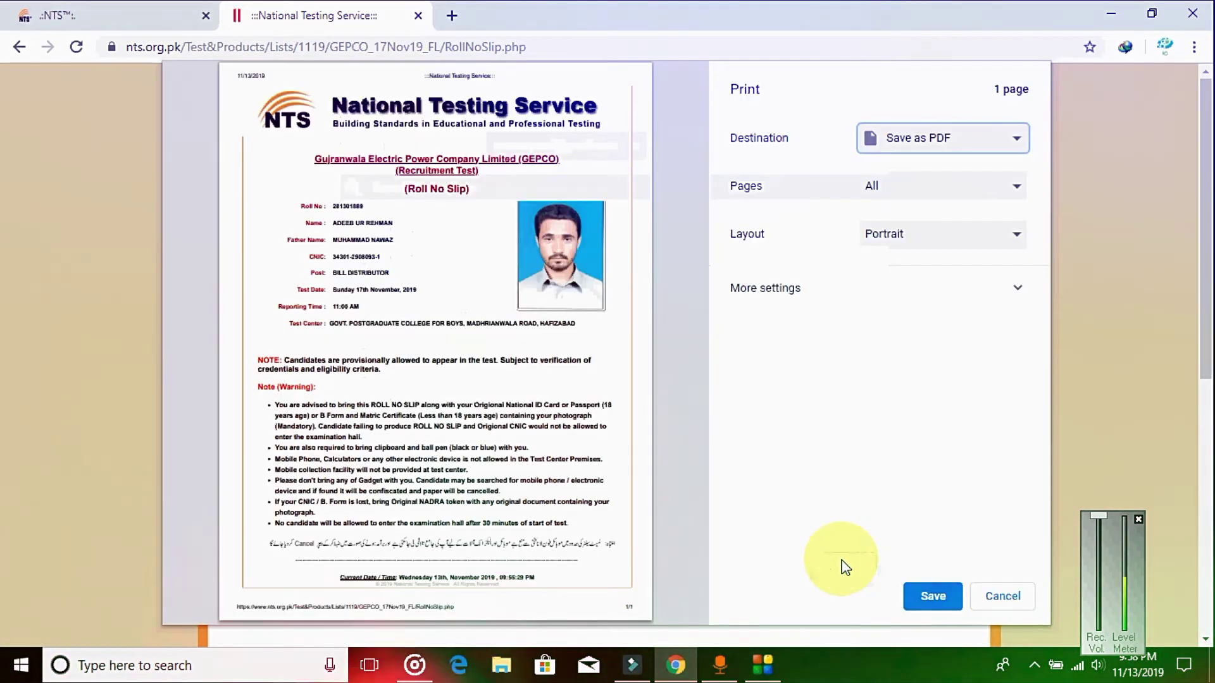
left_click(1019, 140)
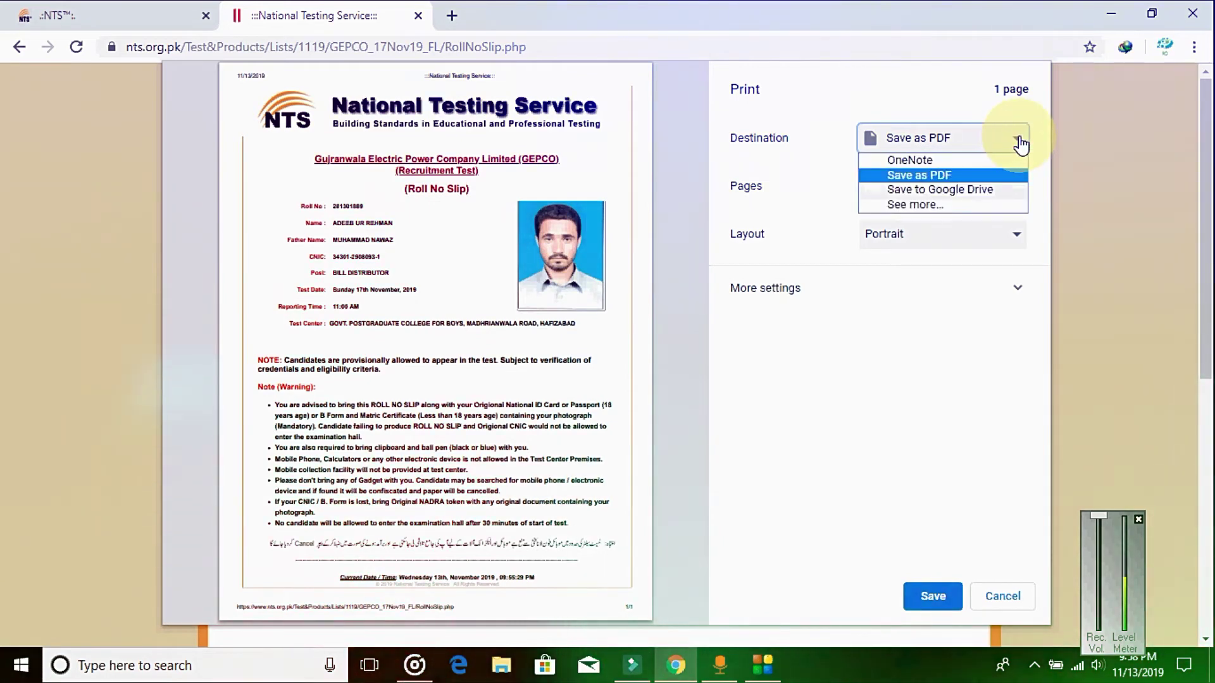
left_click(1018, 141)
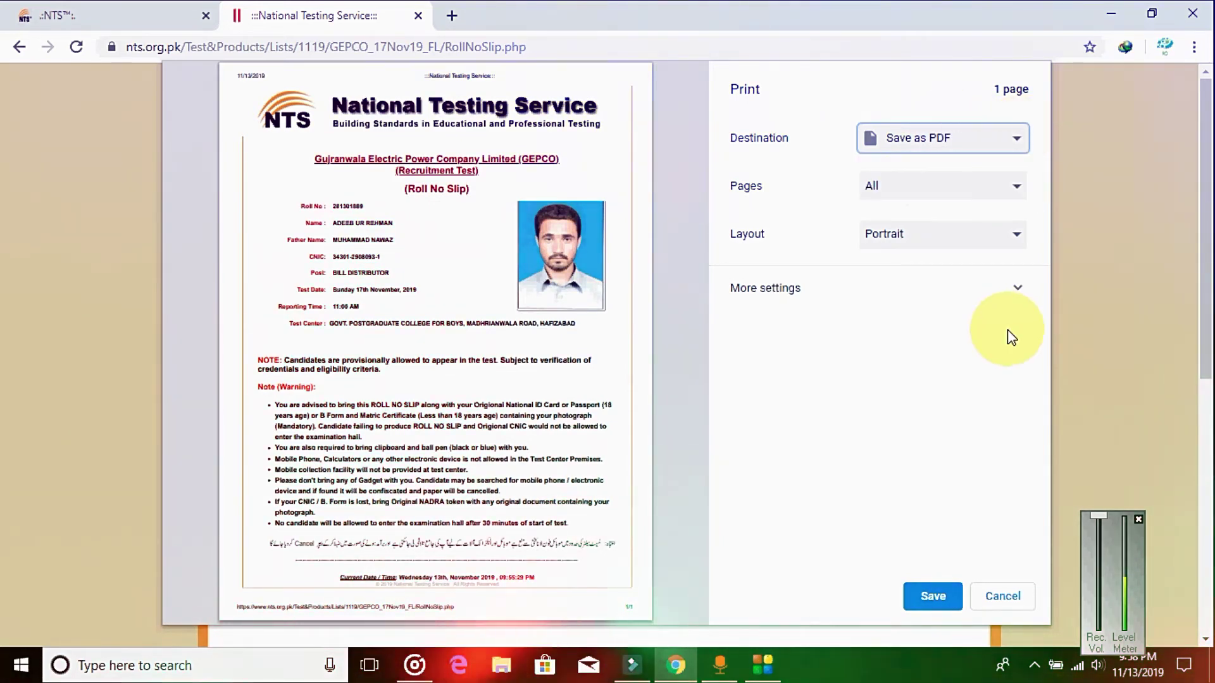
- Save the roll number slip as a PDF on the Desktop under the suggested file name
left_click(925, 597)
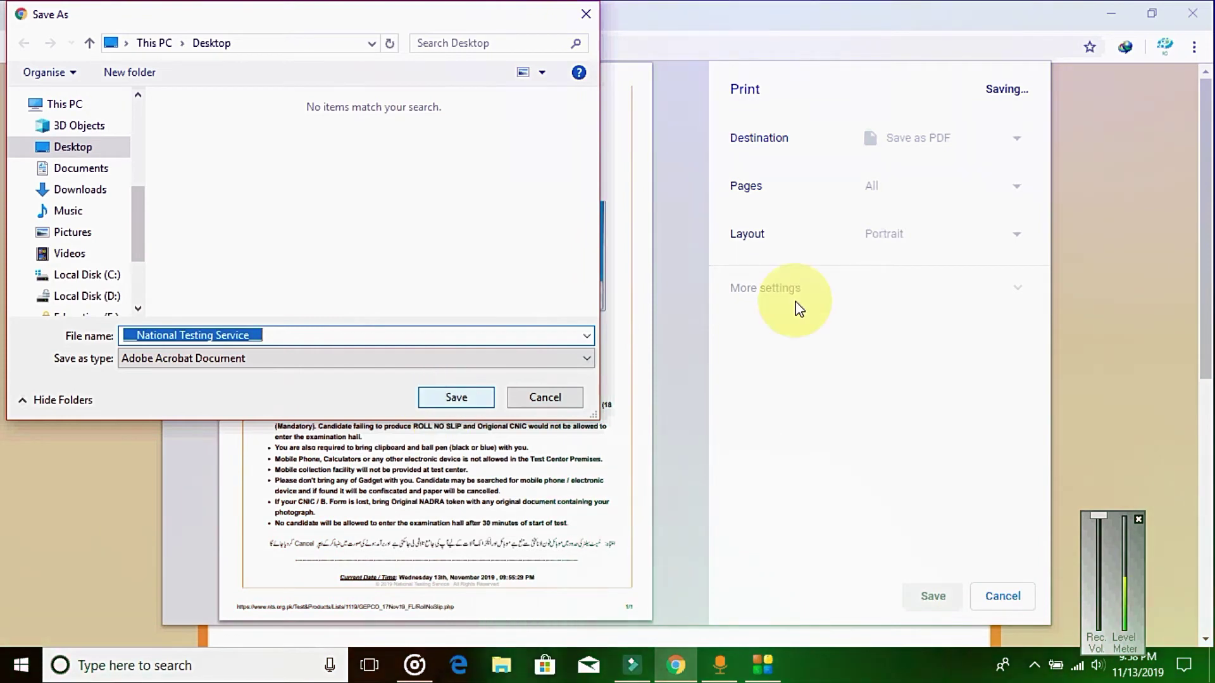
left_click(451, 392)
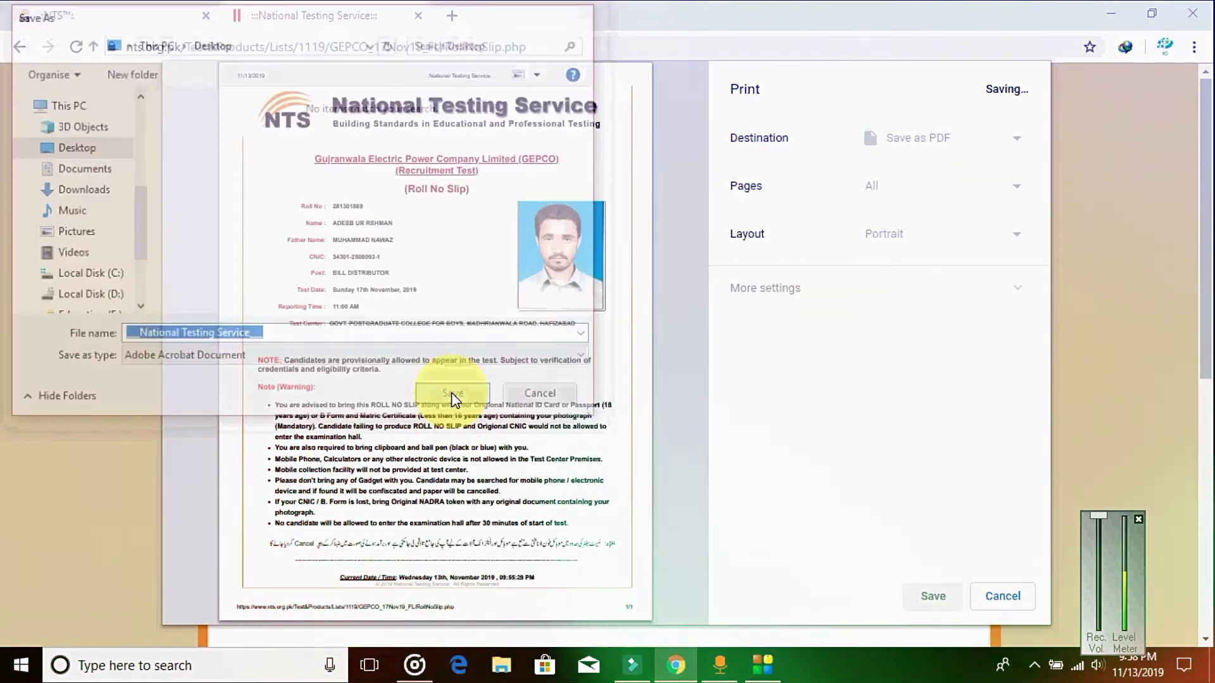